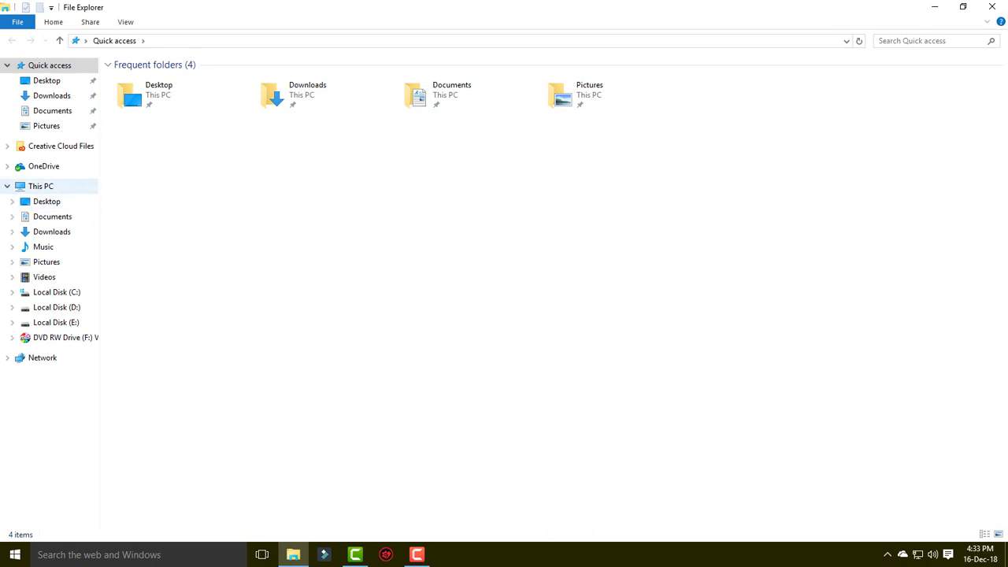
- Open Local Disk (C:) Properties from This PC, showing 69.2 GB used and 240 GB free
left_click(40, 185)
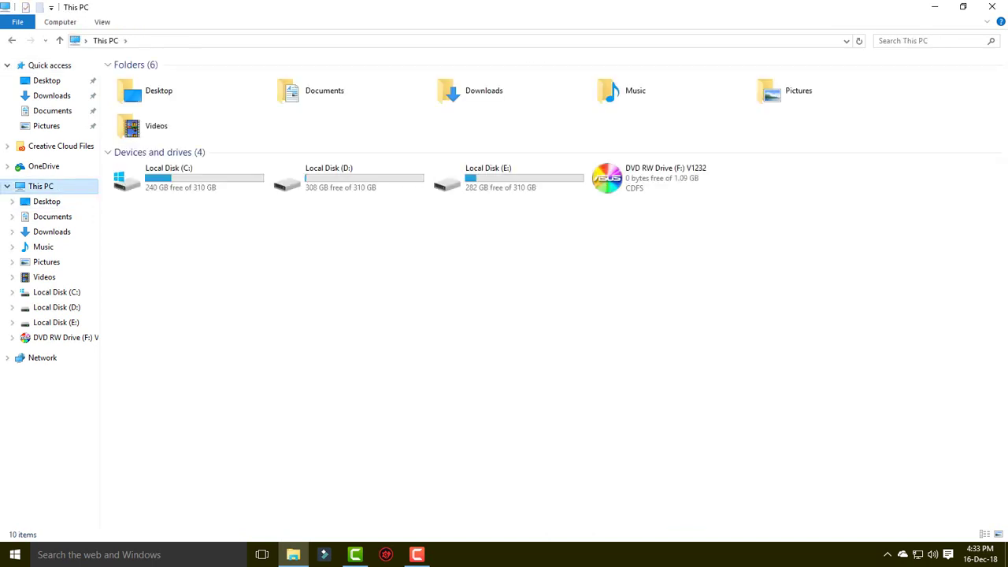
left_click(170, 177)
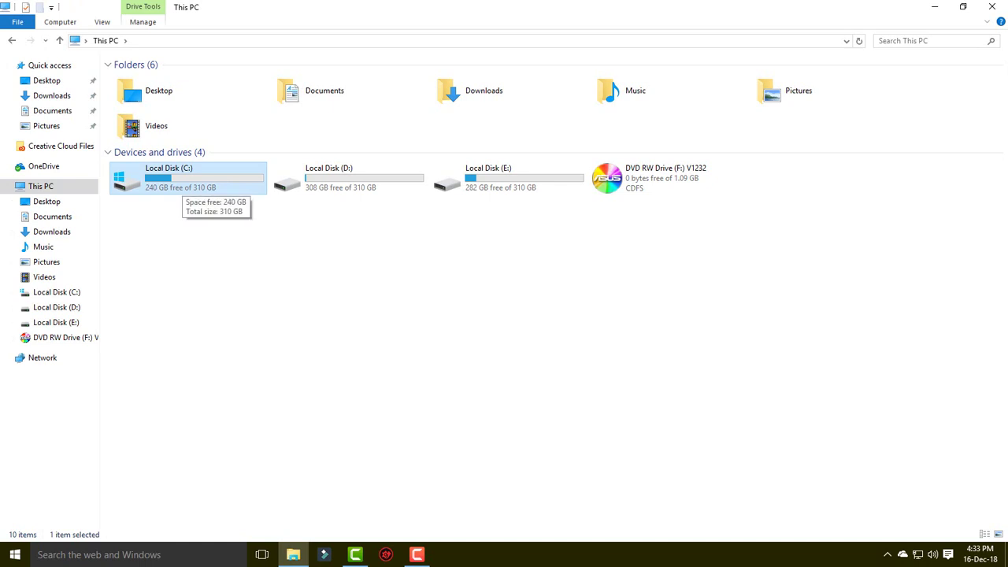
right_click(181, 179)
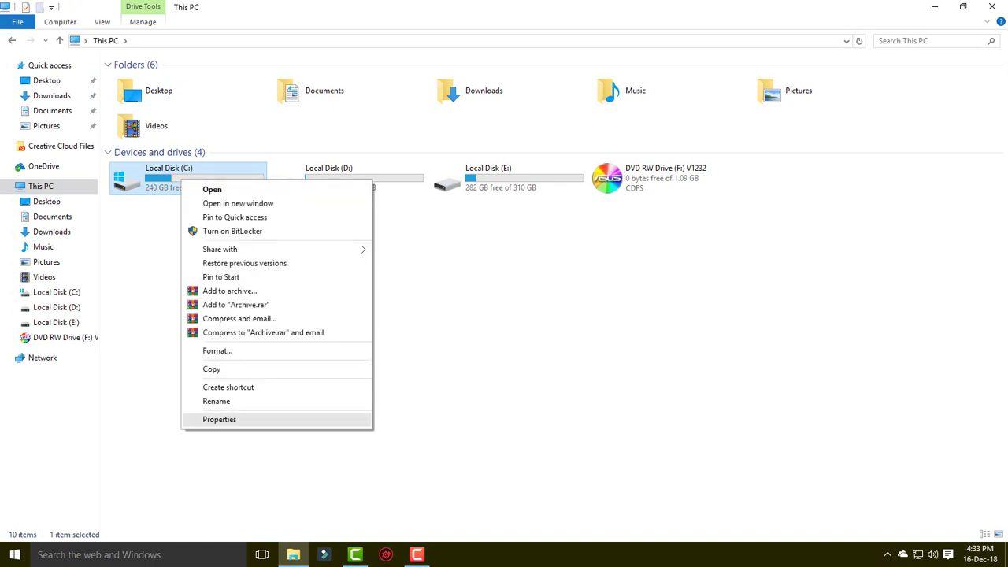
left_click(219, 419)
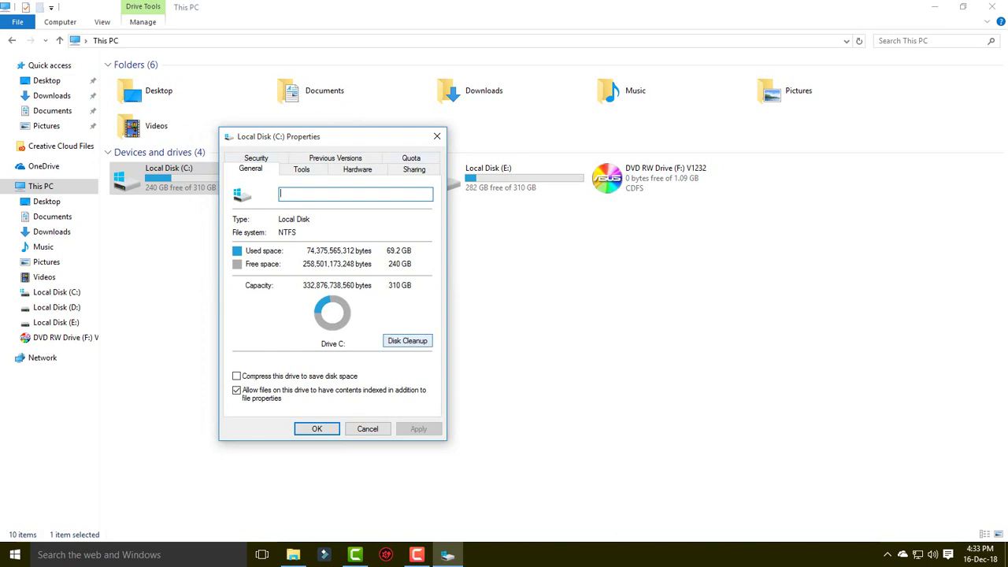
- Scan C: with Disk Cleanup (up to 140 MB freeable) and place it beside the drive properties
left_click(407, 340)
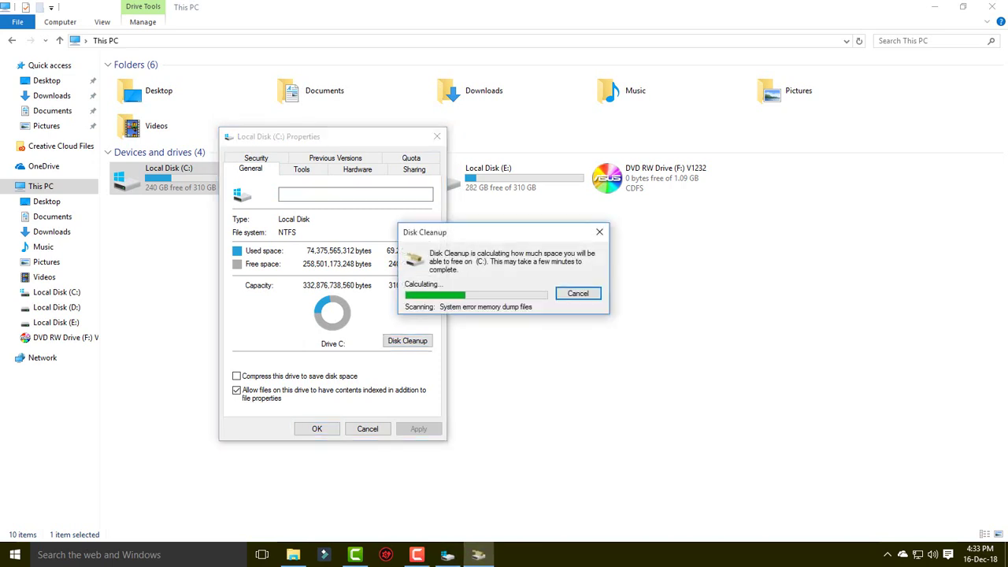
left_click_drag(441, 232, 506, 221)
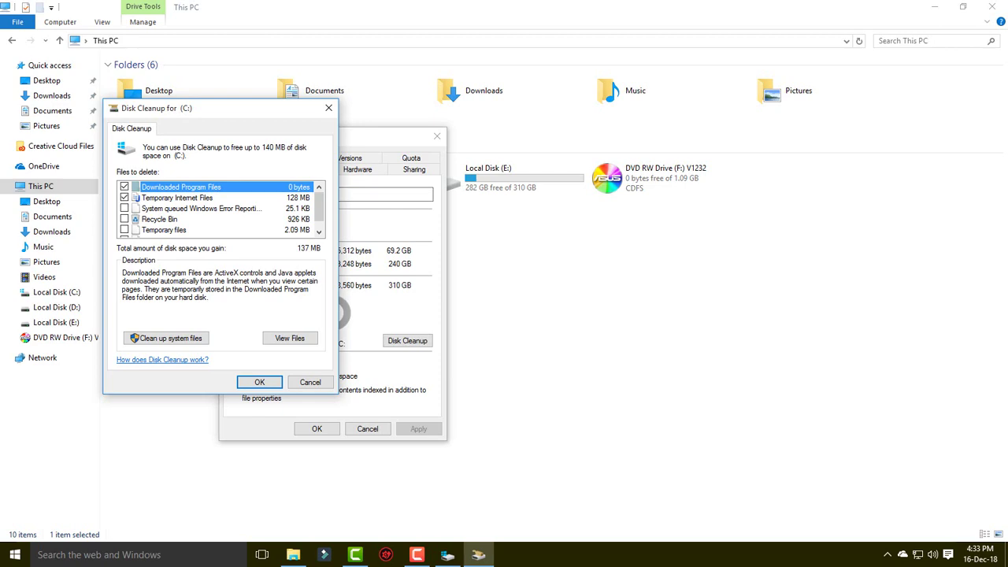
left_click_drag(158, 108, 505, 138)
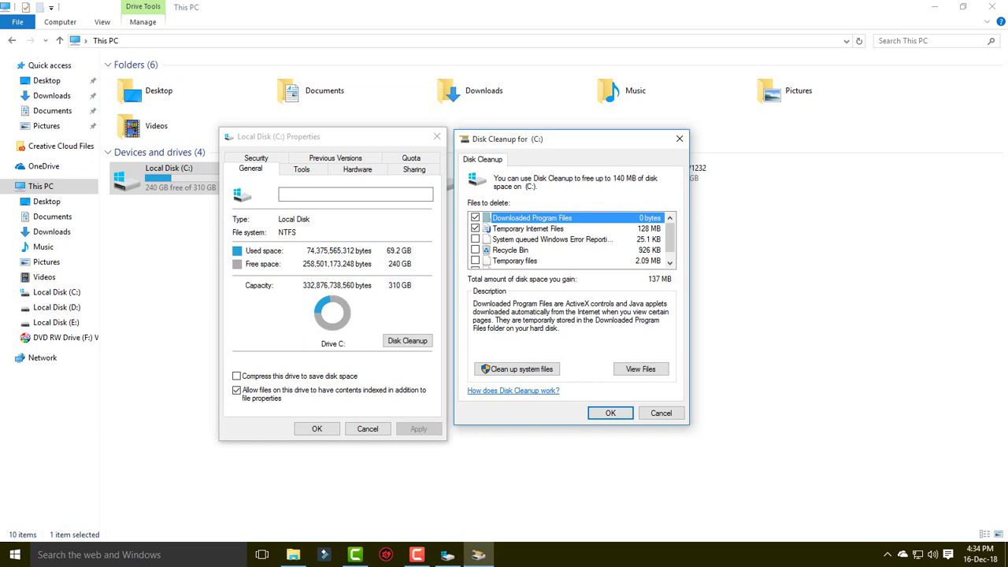
scroll(670, 237, "down", 1)
- Tick System queued Windows Error Reporting files and rescan C: including system files, now 315 MB
scroll(670, 237, "up", 1)
left_click(551, 239)
scroll(568, 238, "down", 1)
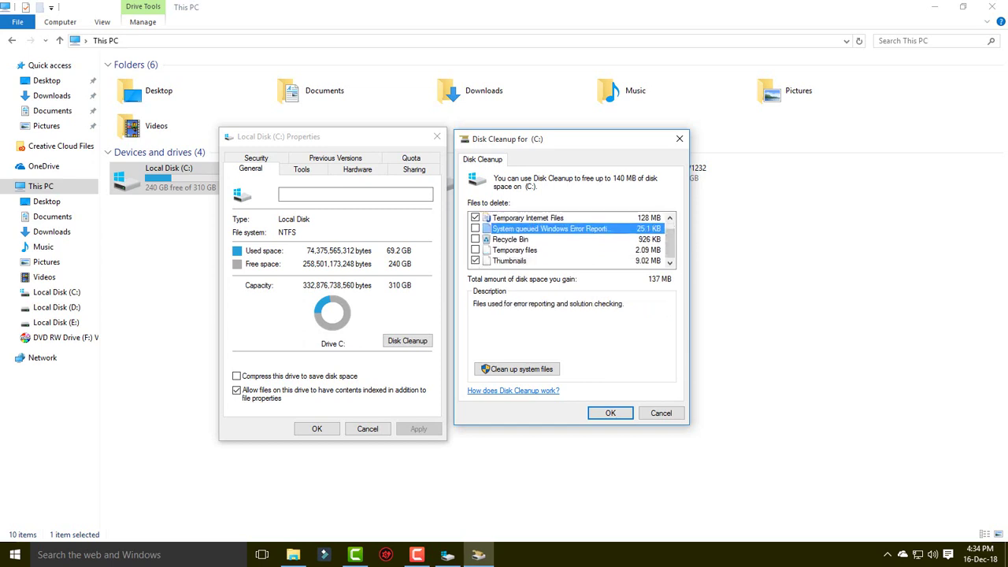
scroll(567, 239, "up", 1)
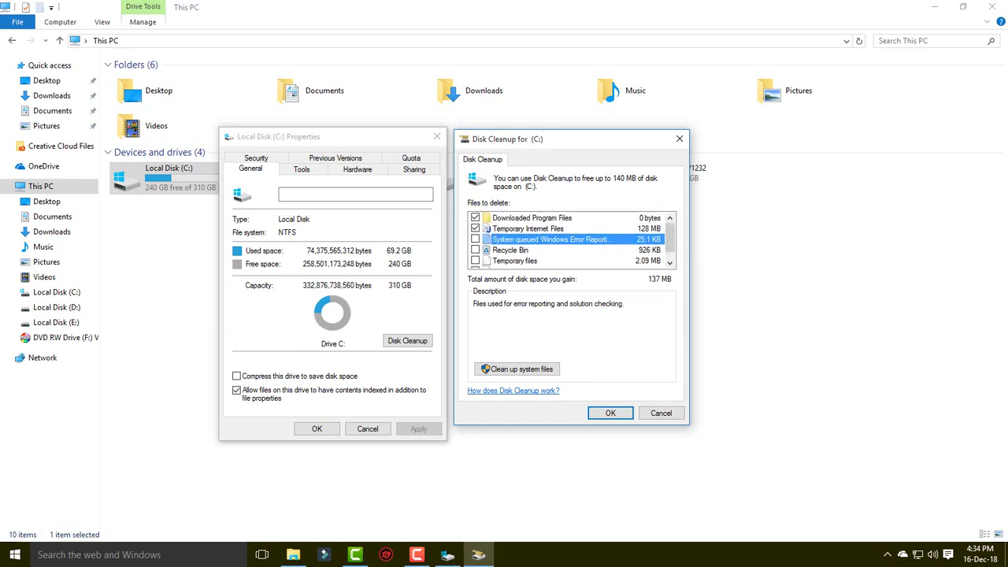
scroll(567, 239, "down", 1)
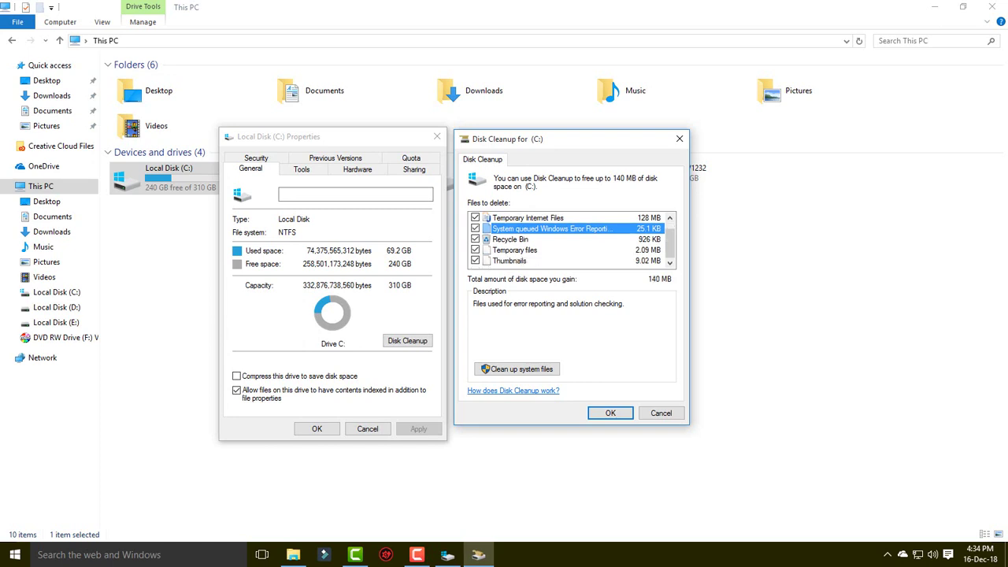
scroll(567, 239, "up", 1)
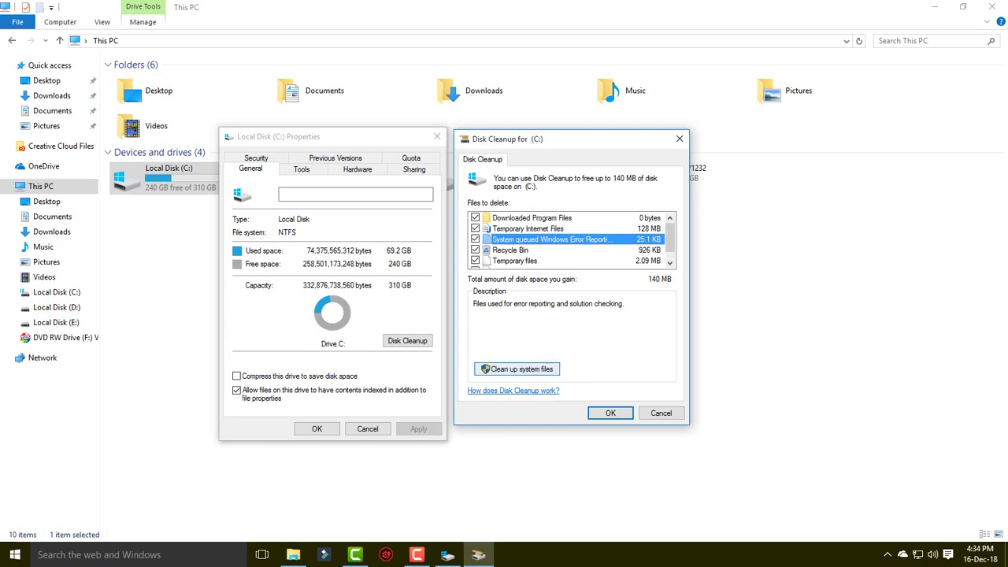
left_click(516, 369)
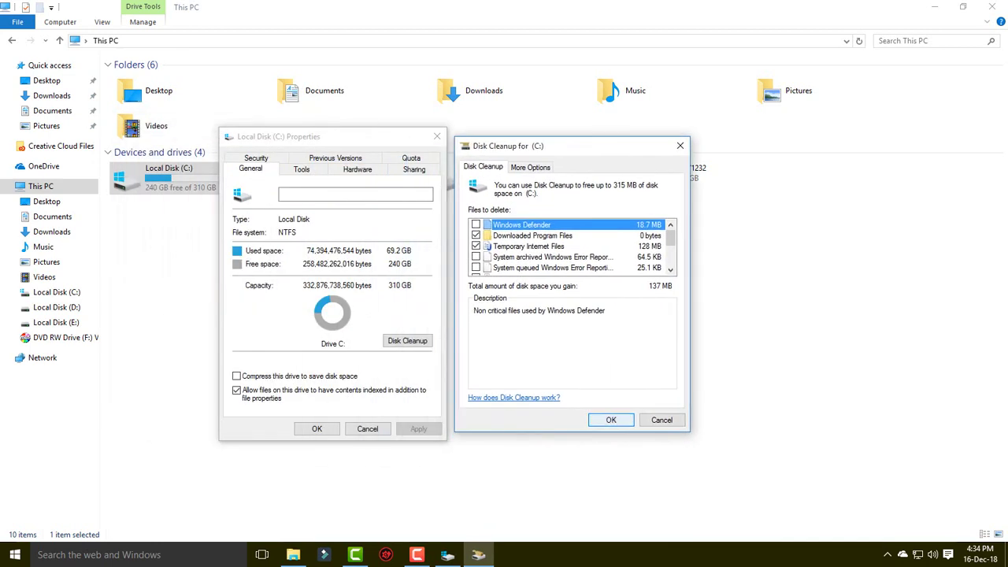
- Confirm OK and Delete Files to clean C:, then close the Local Disk (C:) Properties
key("Return")
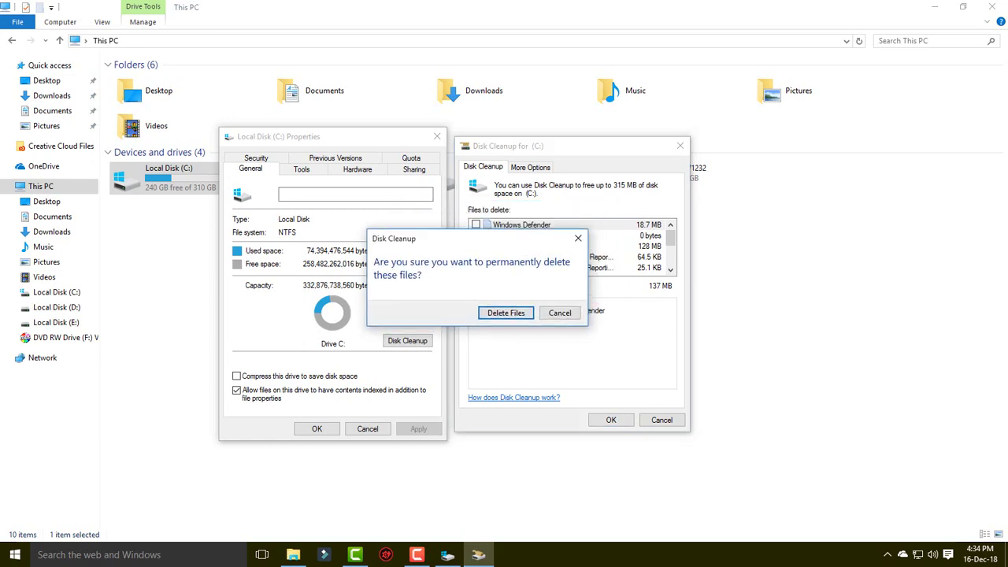
key("Return")
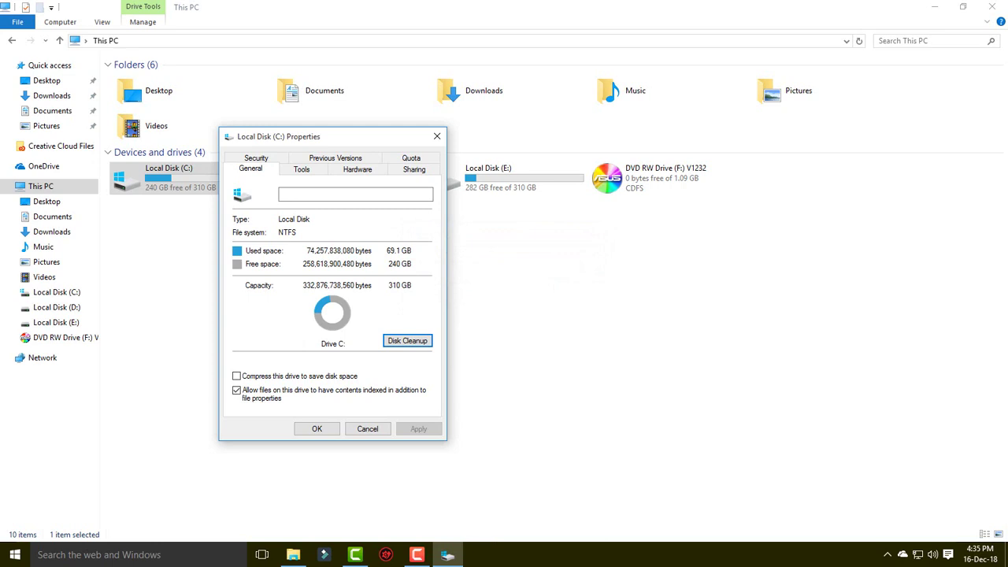
left_click(437, 136)
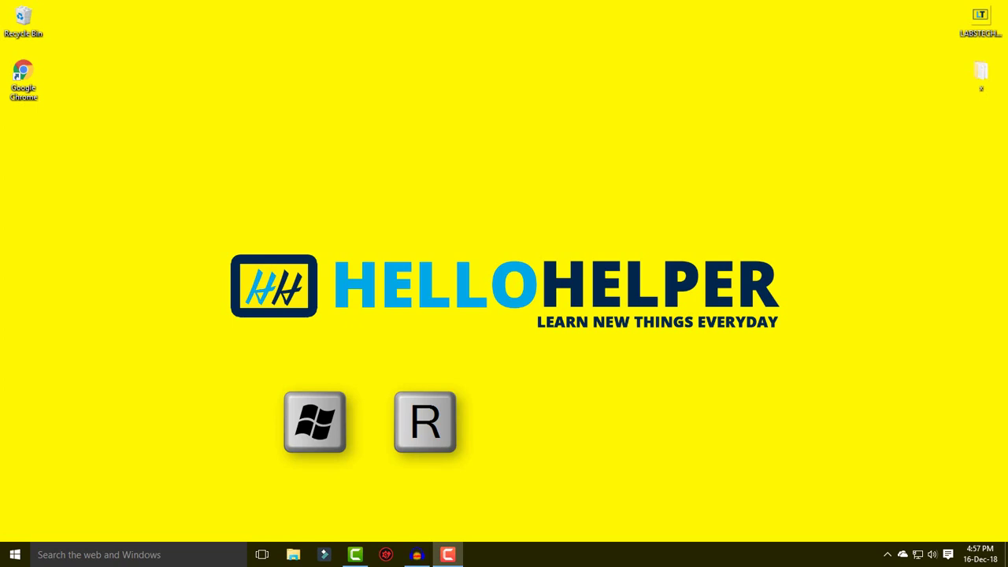
- Launch Command Prompt via Run 'cmd' and enter del /q/f/s %temp%\* without running it
key("super+r")
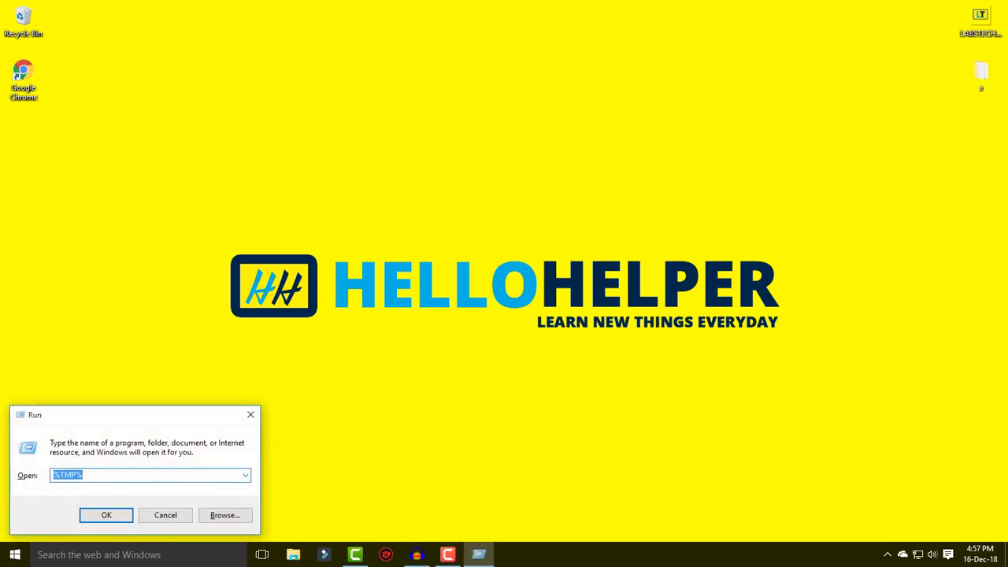
type("cmd")
key("Return")
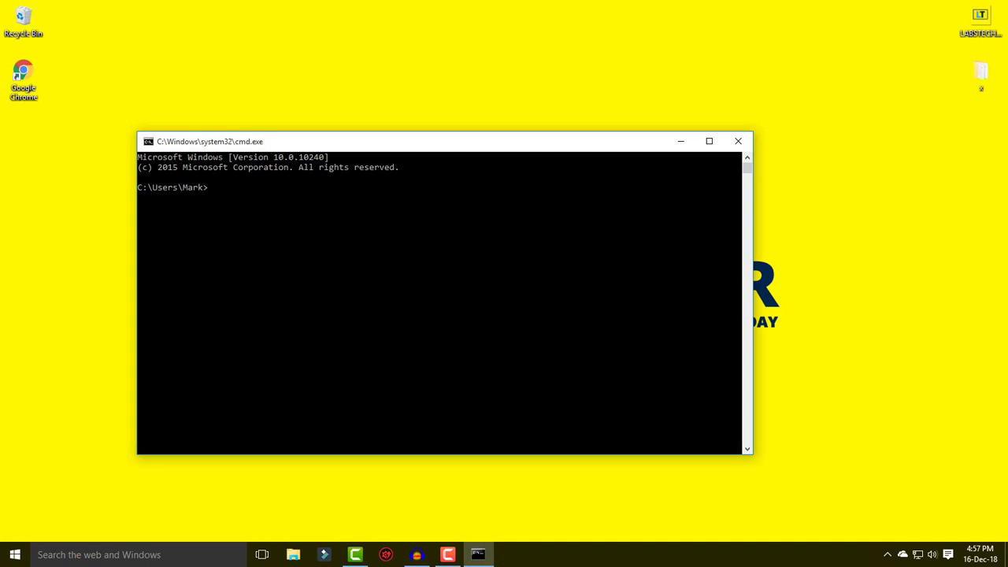
type("l")
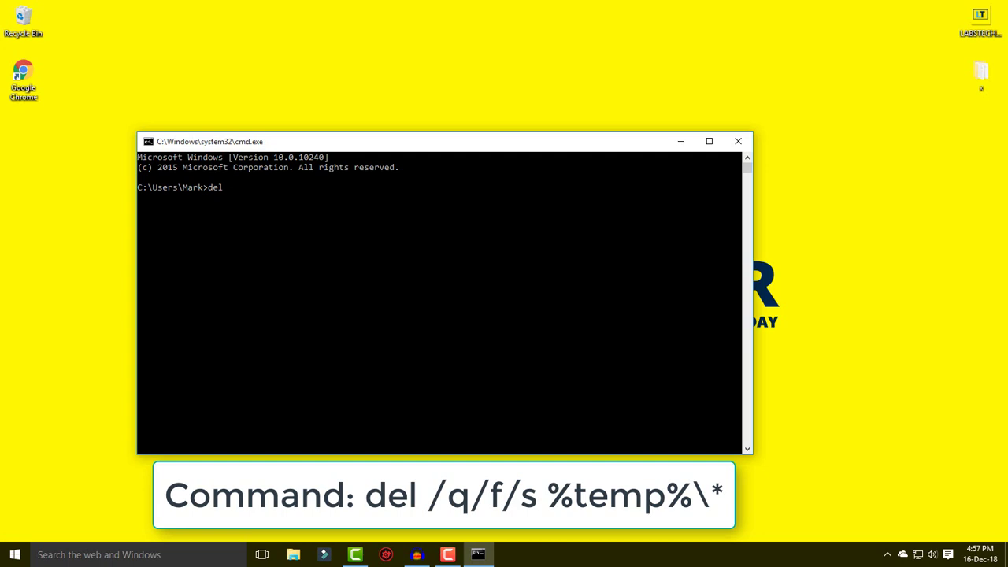
type("/q/f/s")
type("%temp%\\*")
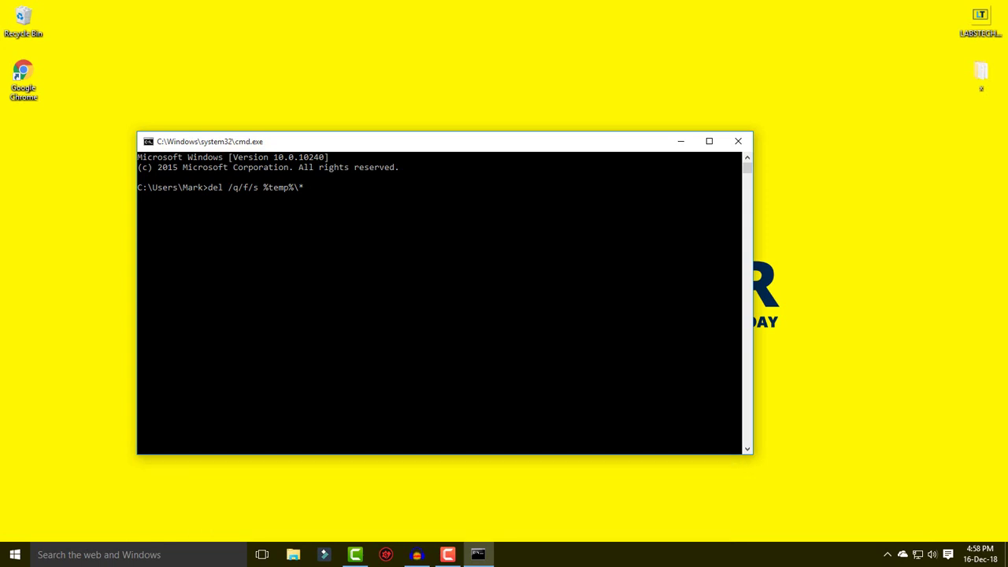
- Run the del /q/f/s %temp%\* command, review the skipped files, and exit the console
key("Return")
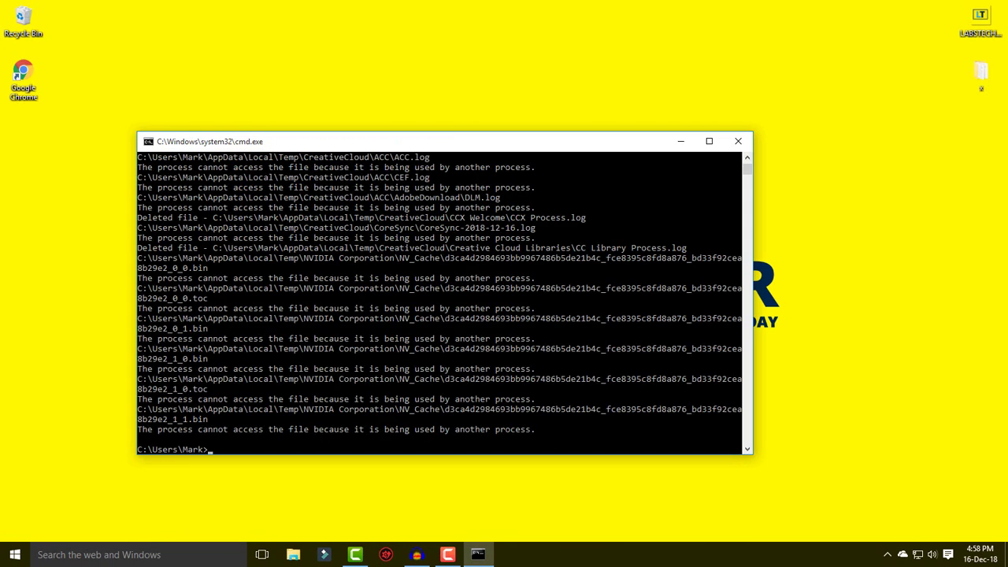
scroll(440, 303, "up", 6)
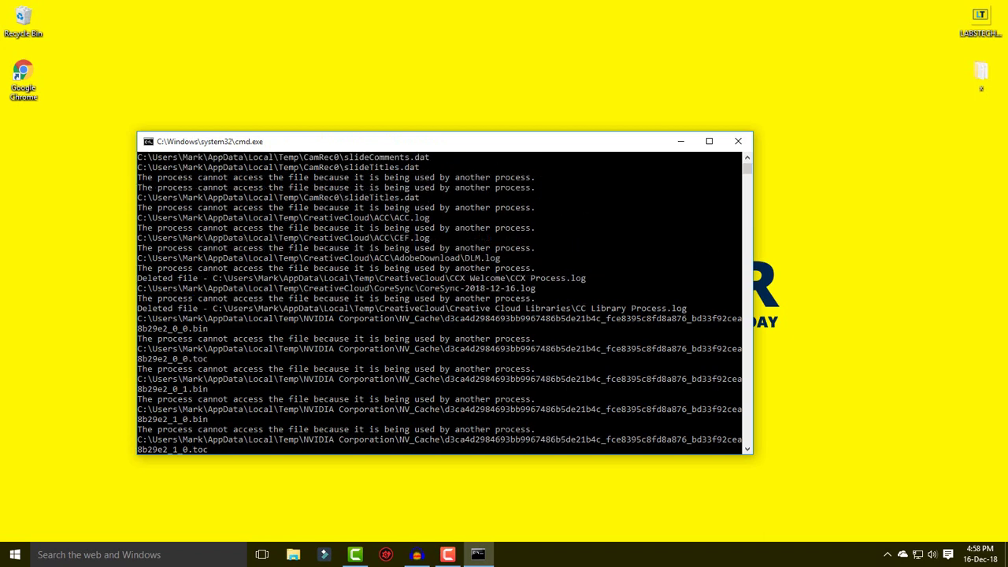
scroll(439, 303, "down", 7)
scroll(439, 303, "down", 3)
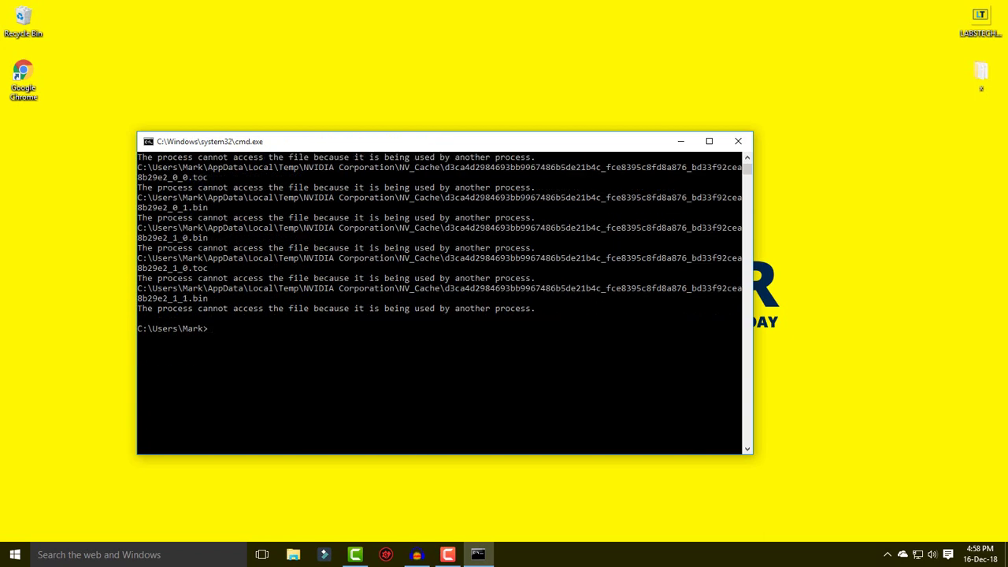
scroll(440, 303, "down", 1)
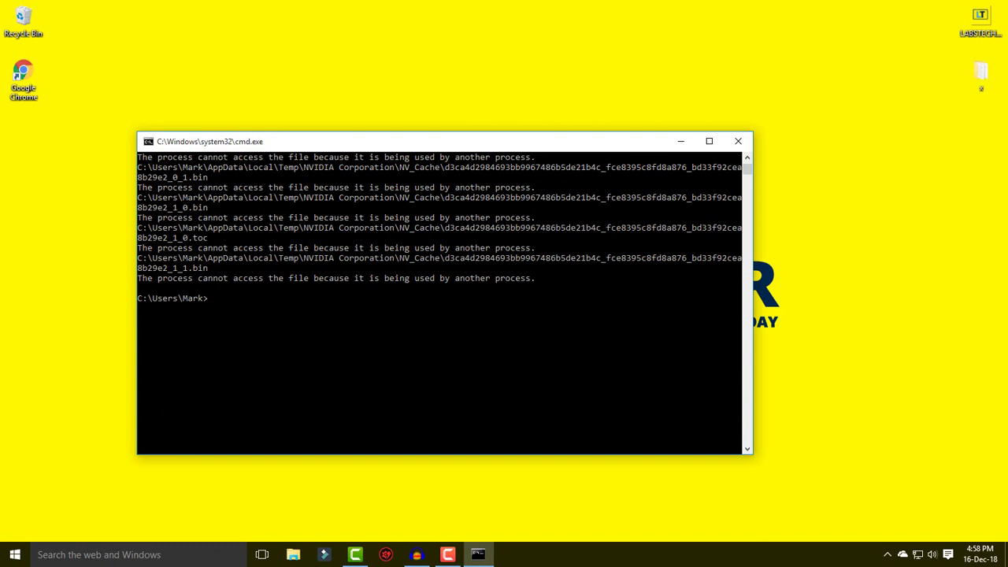
type("exit")
key("Return")
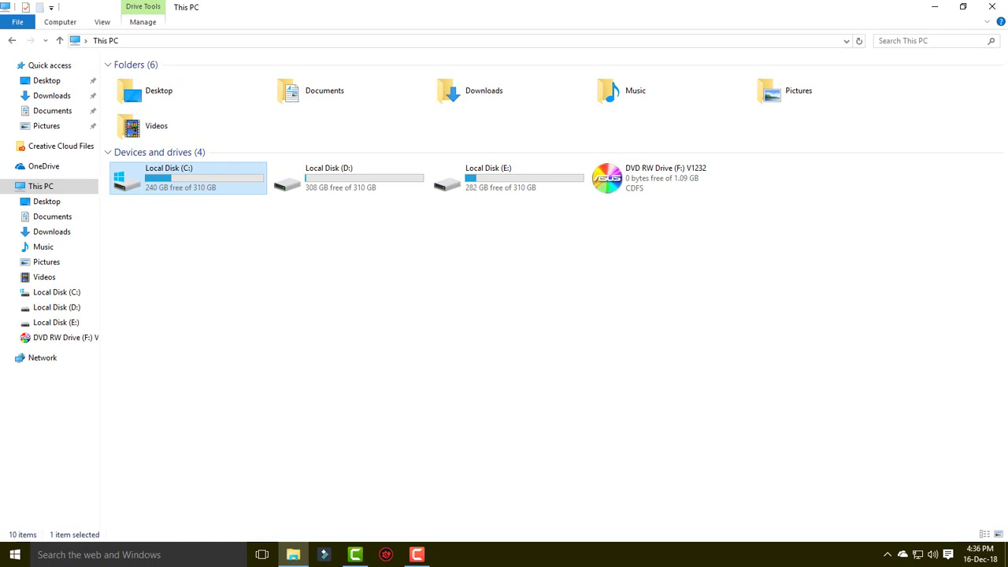
- Open the C:\Windows\Temp folder through Run with 'temp'
key("ctrl+space")
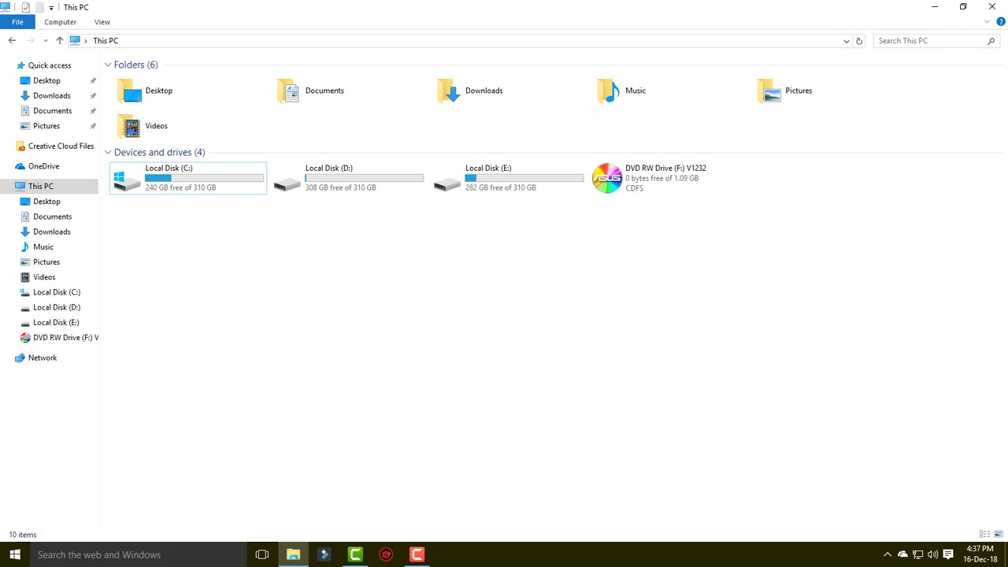
key("super+r")
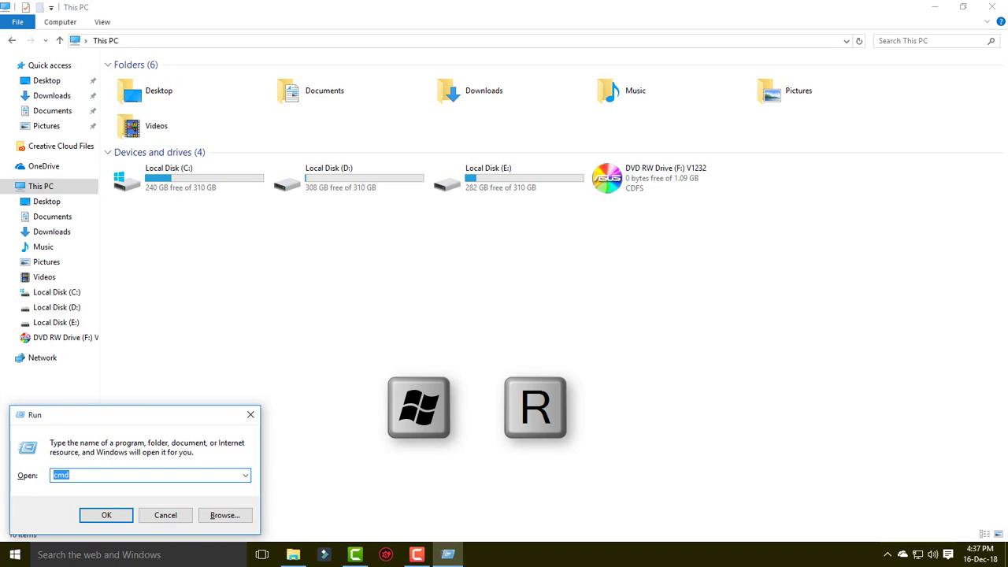
type("temp")
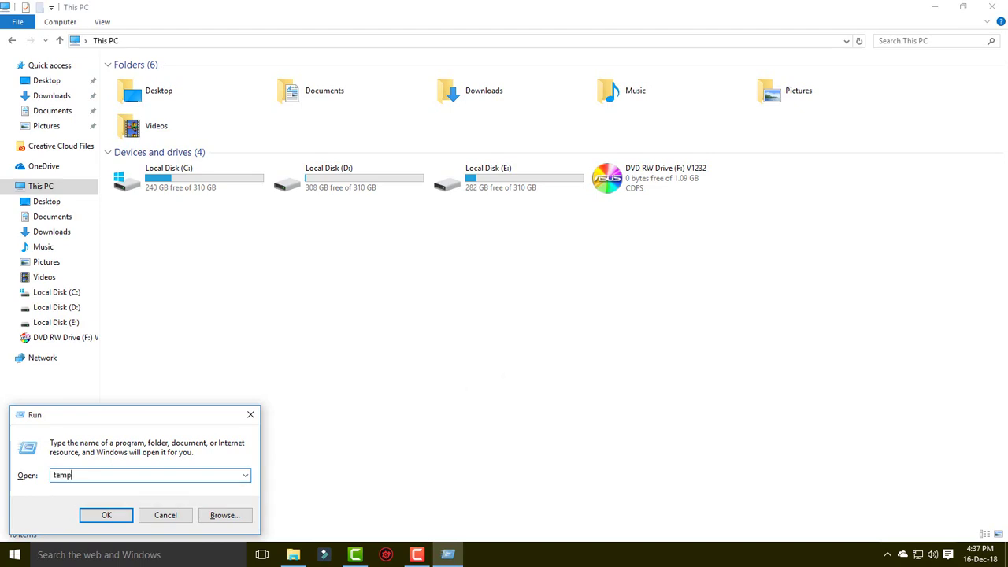
key("Return")
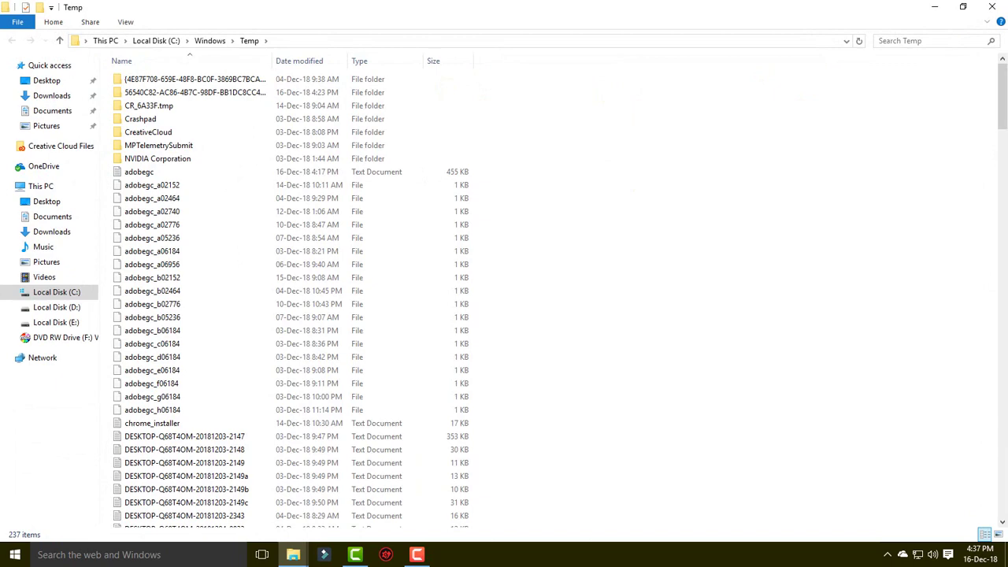
scroll(291, 419, "down", 15)
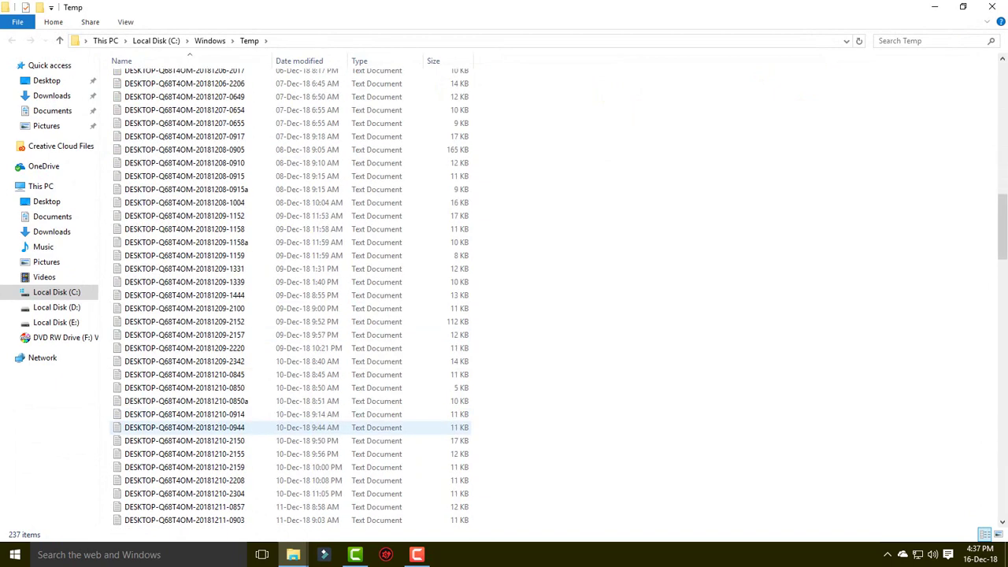
scroll(291, 421, "up", 15)
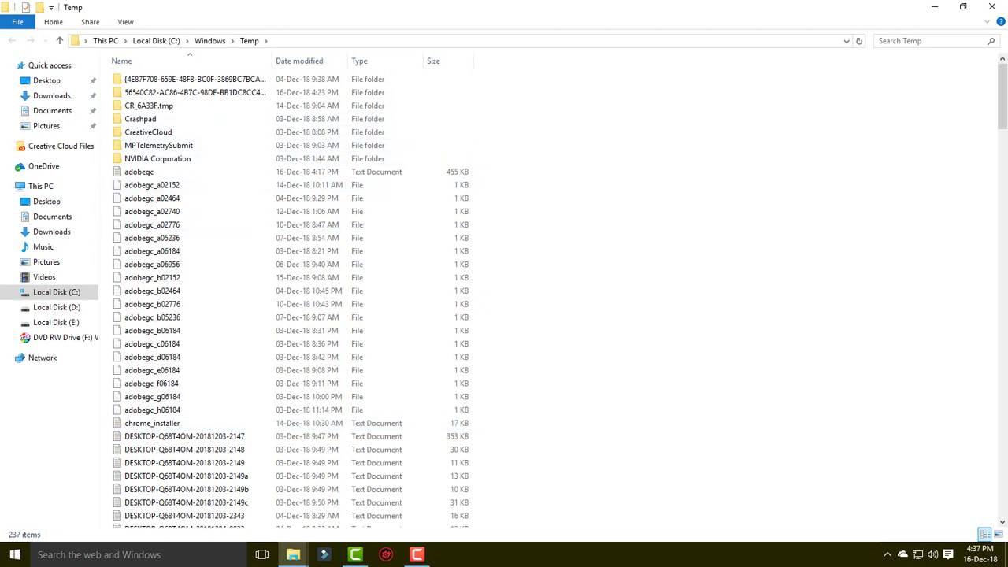
- Permanently delete all 237 items, continuing past access denial and skipping in-use files, then close Temp
key("ctrl+a")
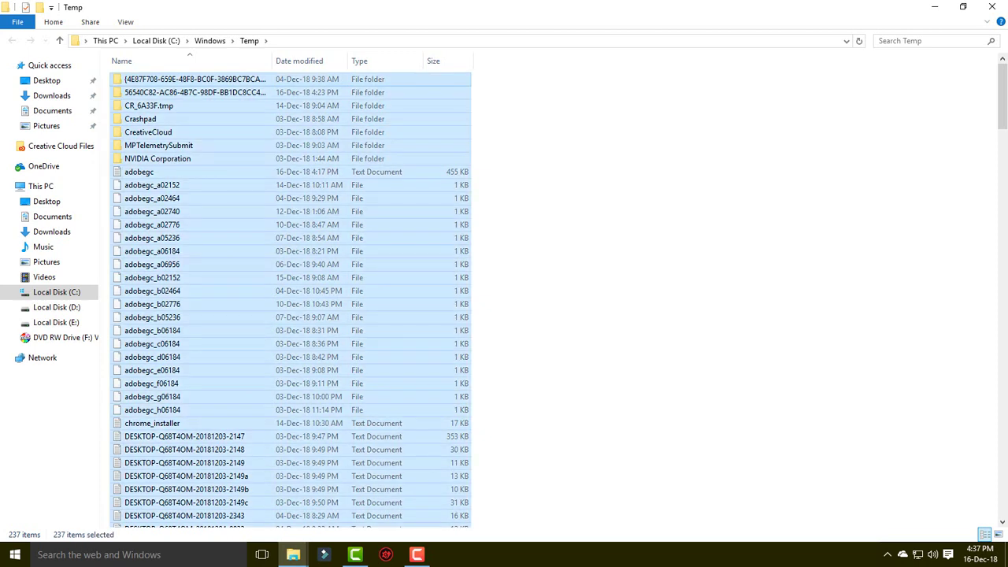
key("shift+Delete")
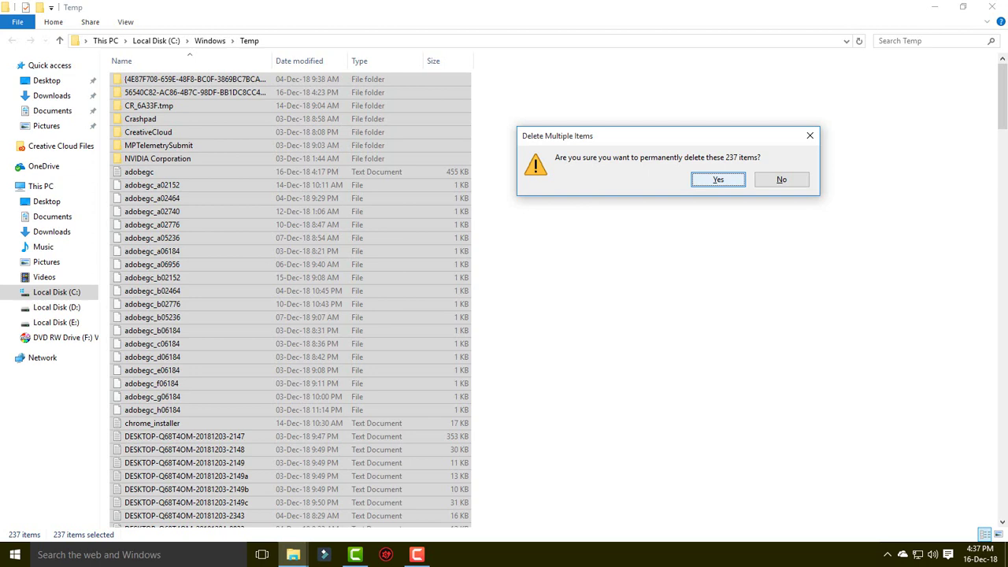
key("Return")
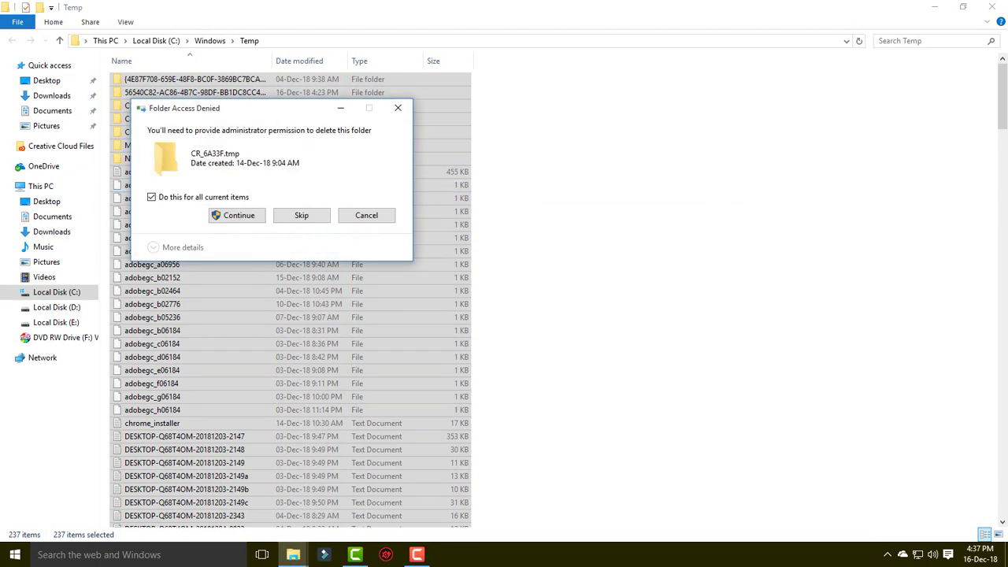
key("Return")
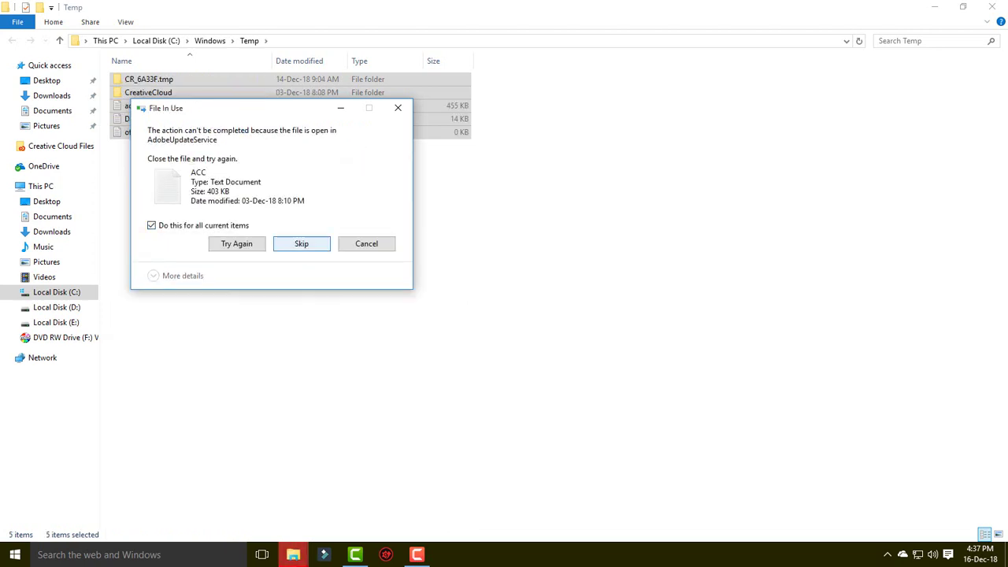
key("Return")
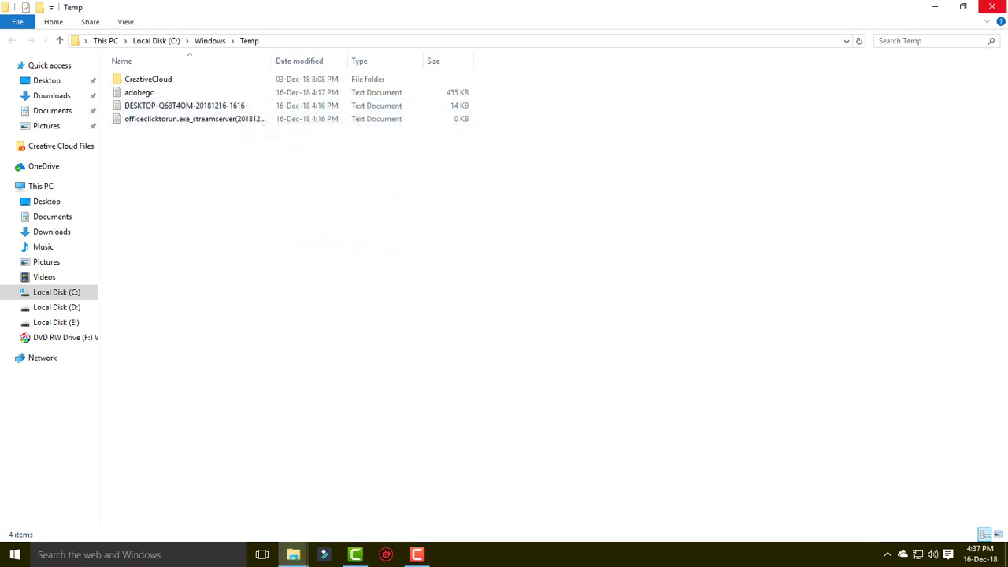
left_click(993, 7)
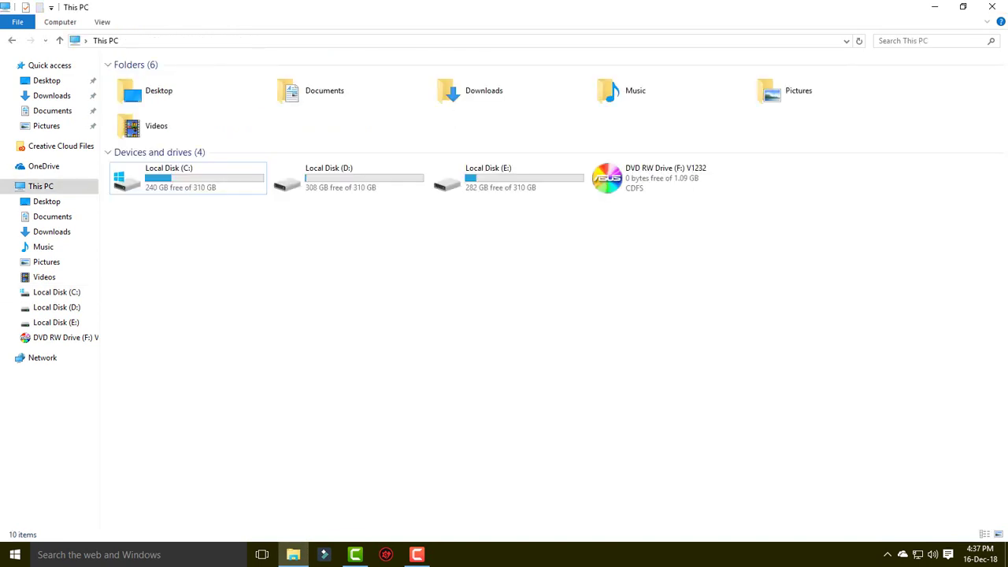
- Open the user's AppData\Local\Temp folder through Run with '%tmp%'
key("super+r")
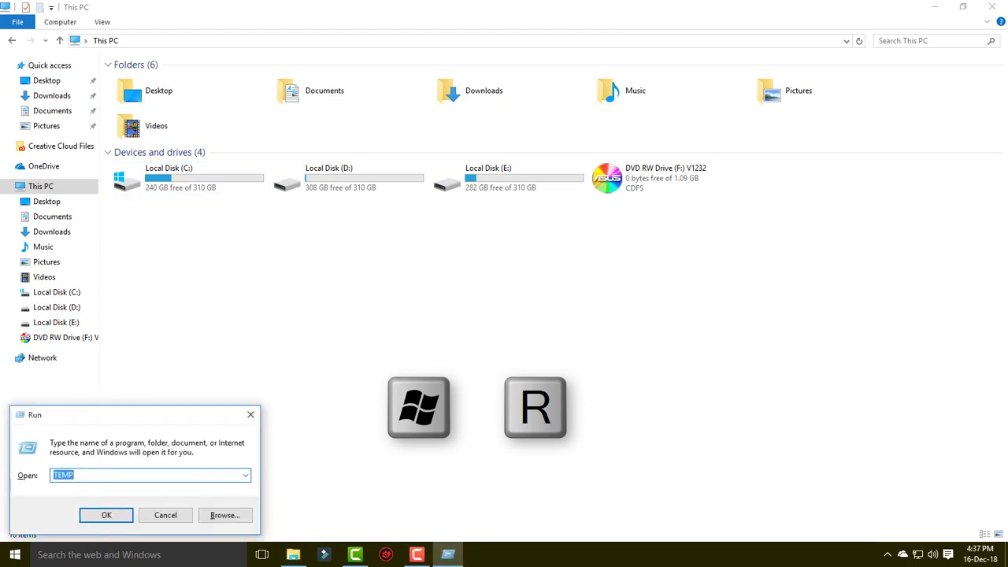
type("%tmp%")
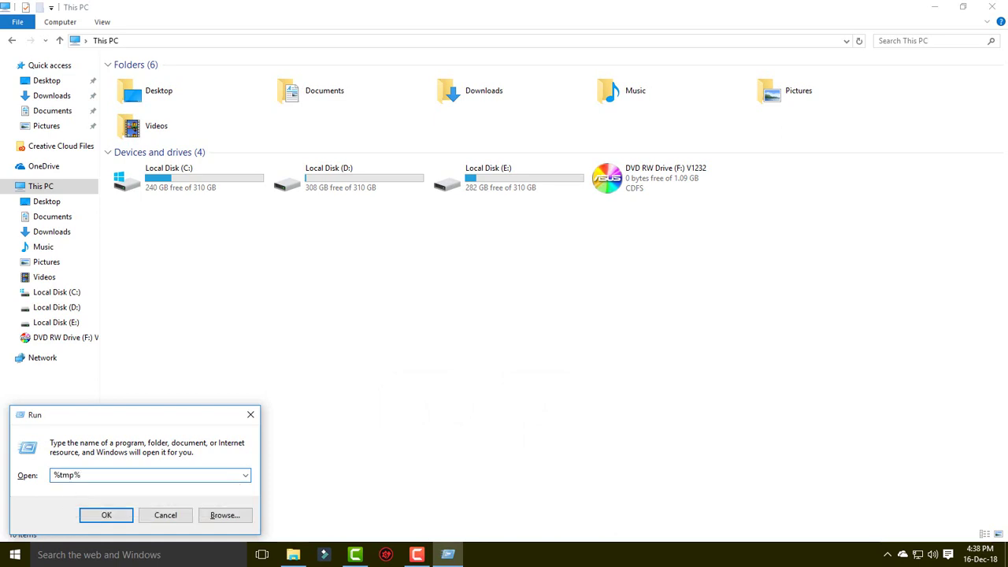
key("Return")
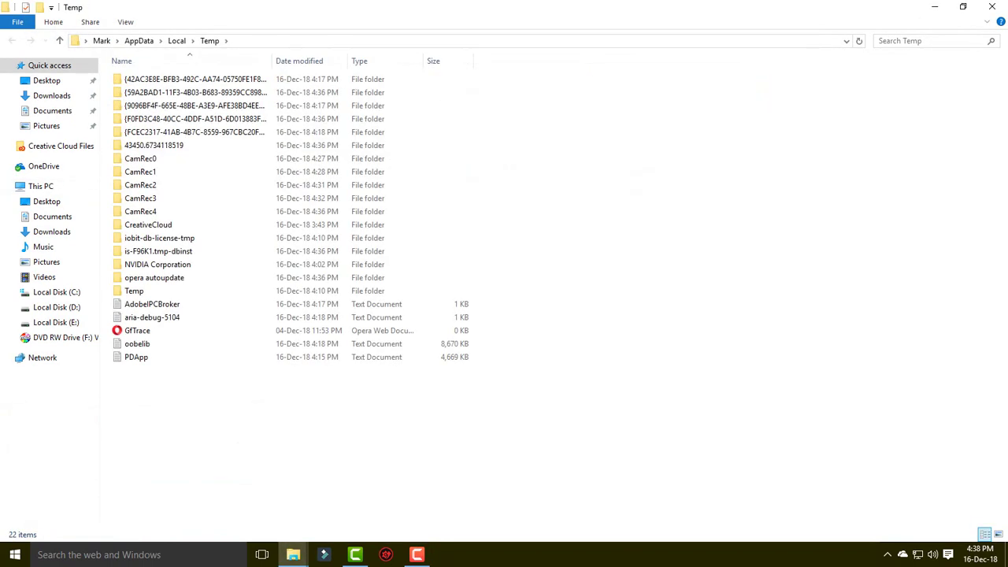
- Permanently delete all 22 items, skipping protected and in-use ones, then minimize Explorer at This PC
key("ctrl+a")
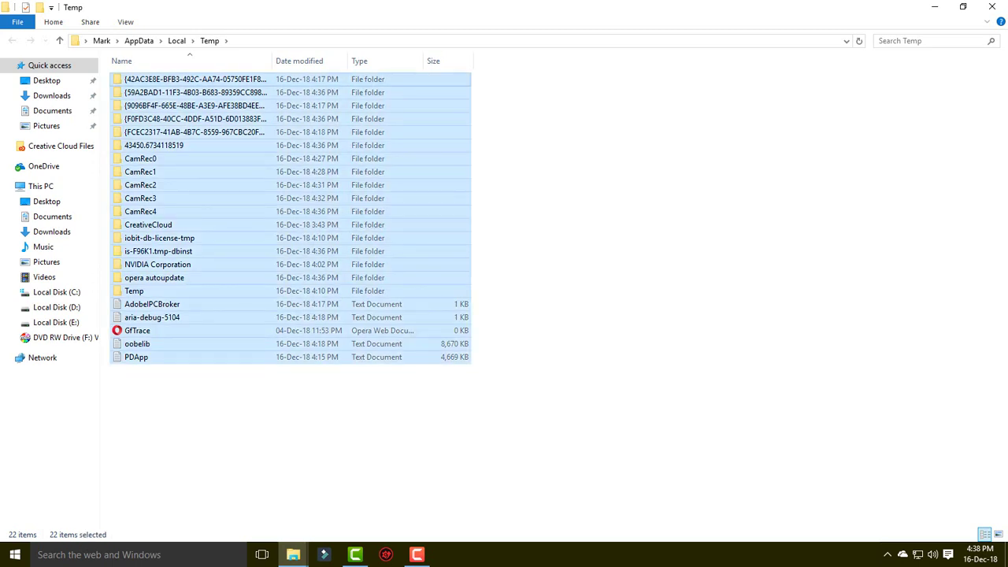
key("shift+Delete")
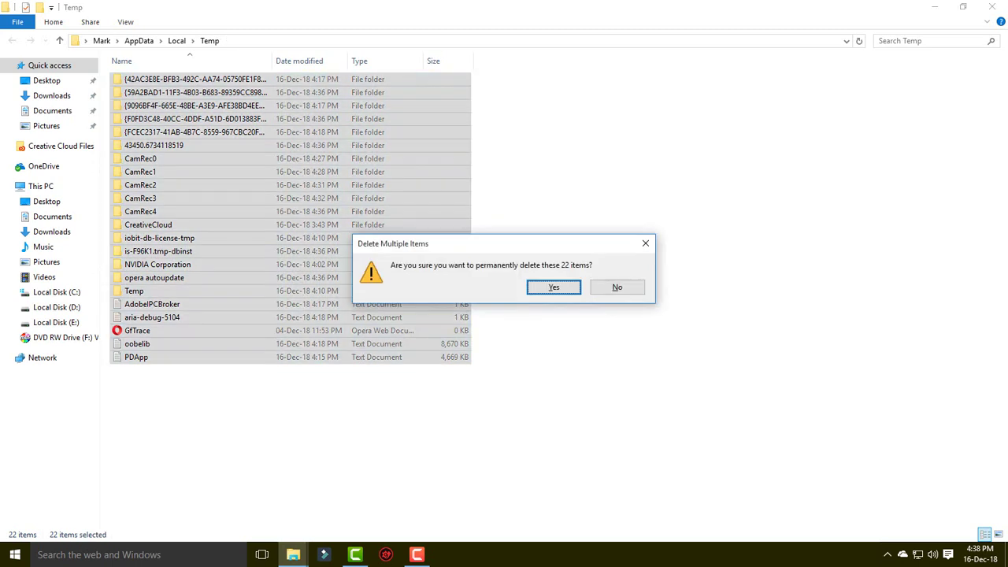
key("Return")
key("Return")
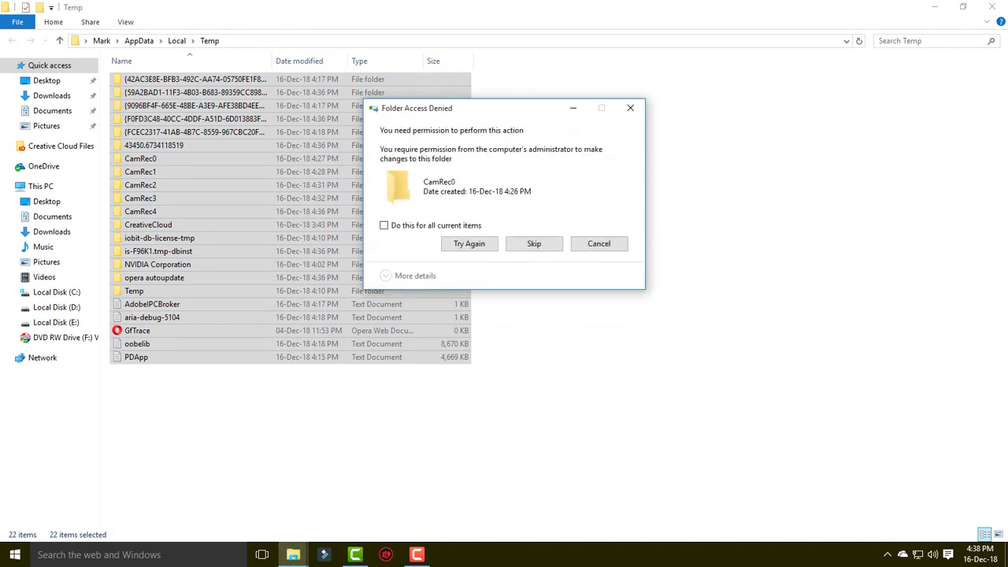
key("alt+d")
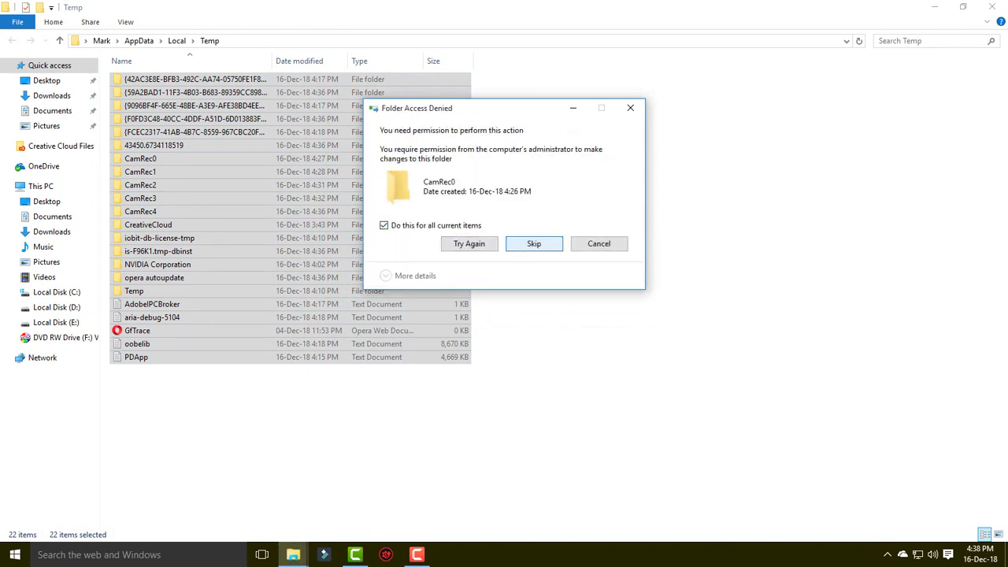
key("Return")
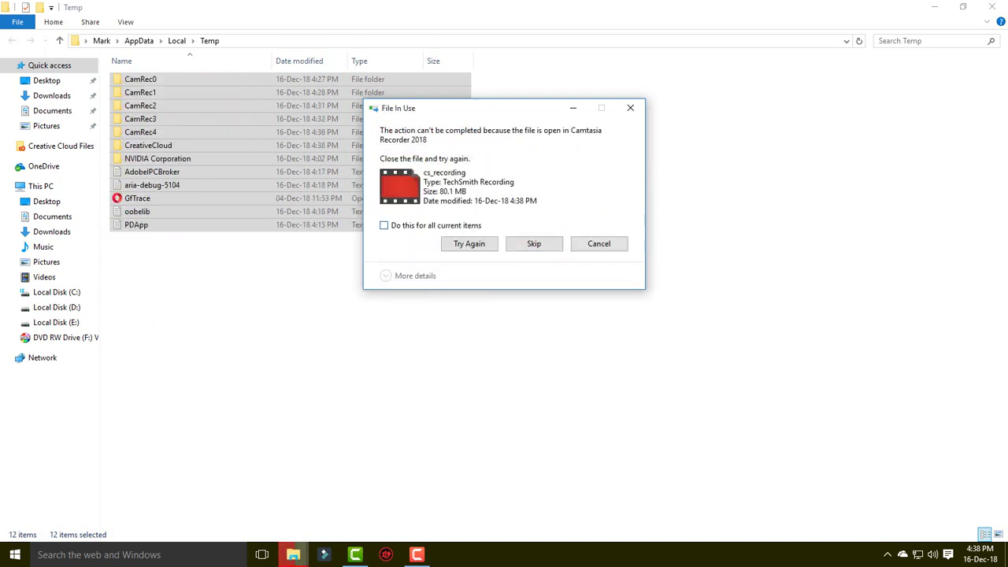
key("Return")
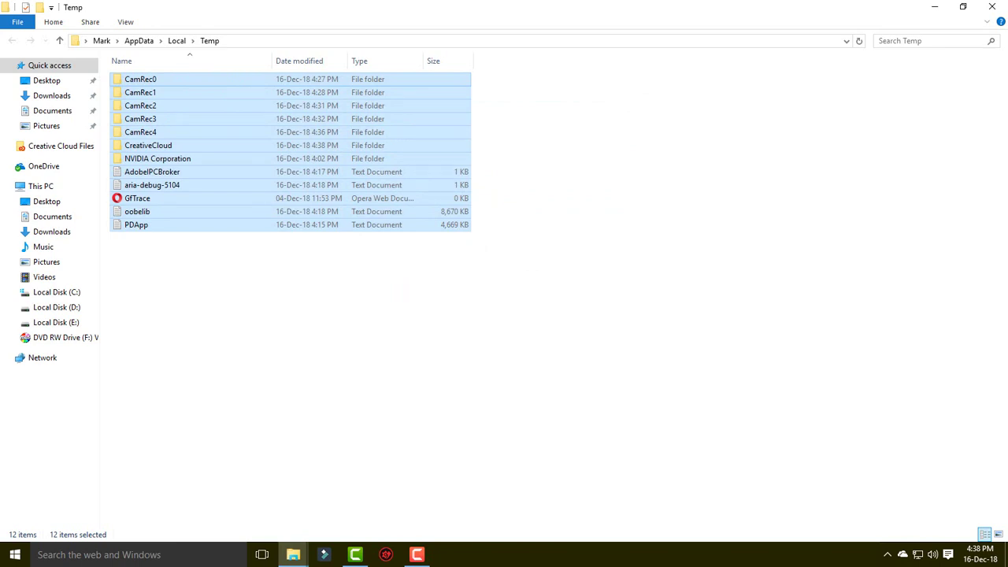
left_click(40, 186)
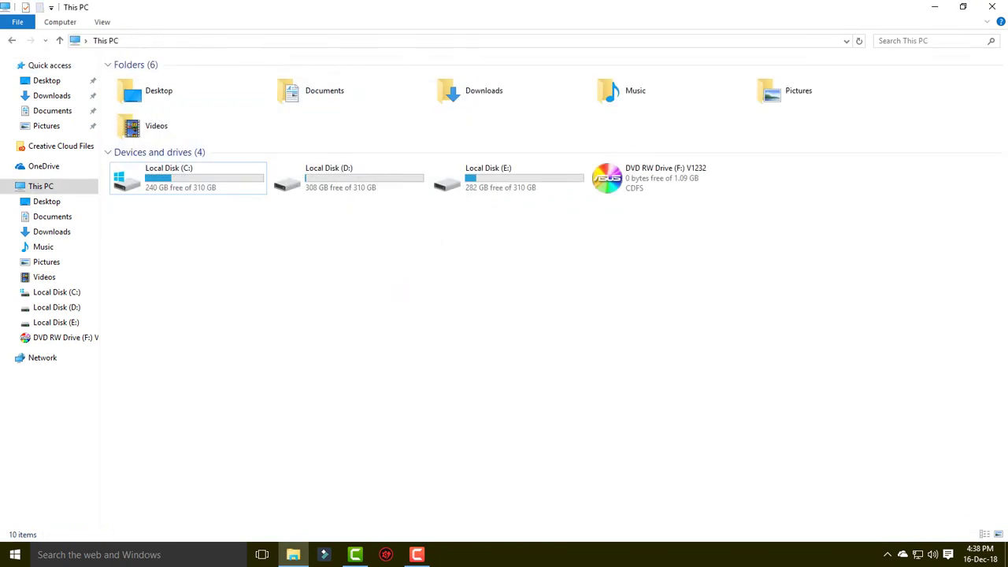
left_click(935, 7)
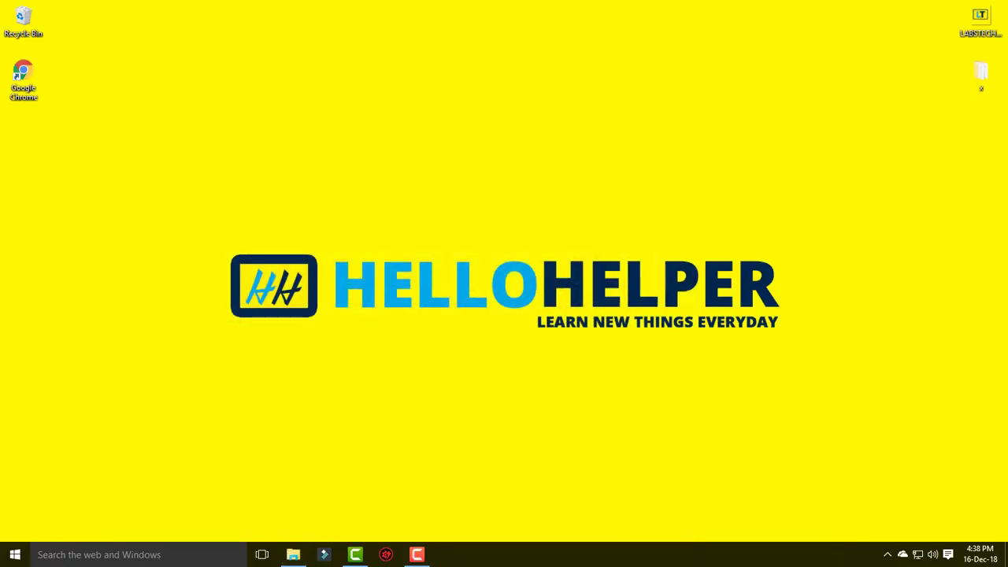